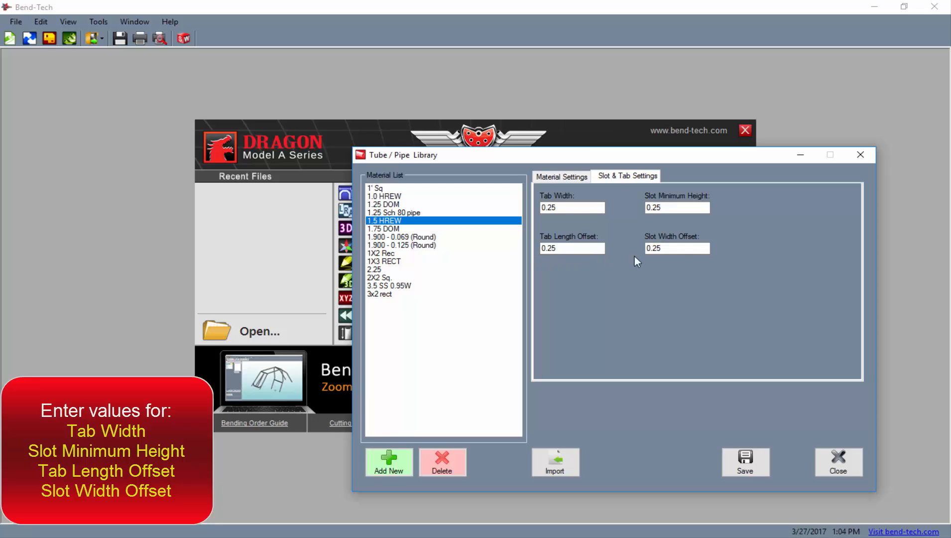
Step: Save the slot and tab settings of the 1.5 HREW material and close the tube library
left_click(678, 247)
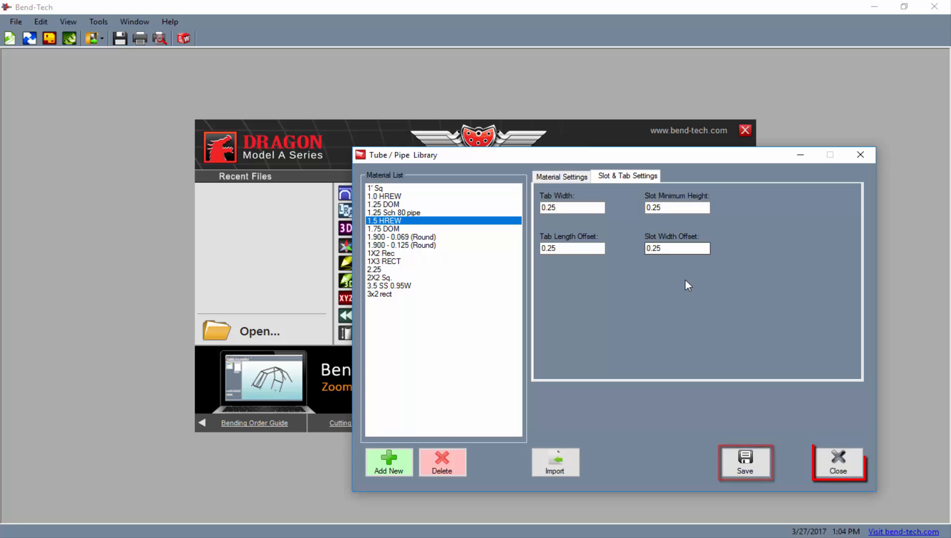
left_click(753, 468)
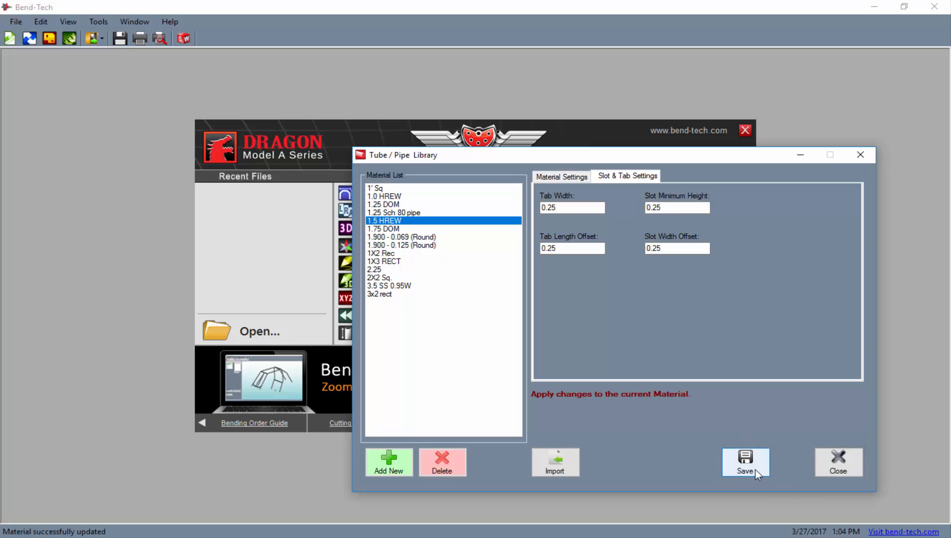
left_click(837, 465)
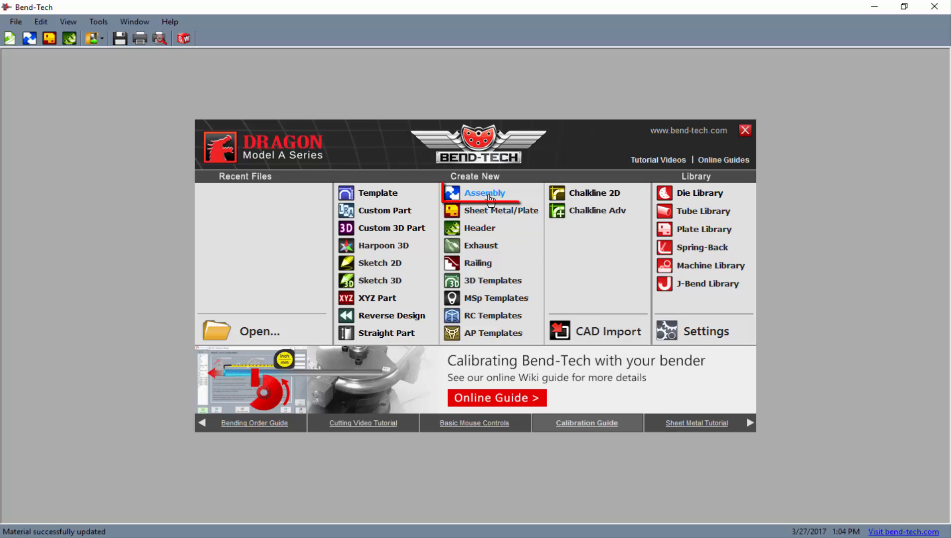
Step: Create a new assembly in a maximized window and set its tube material to 1.5 HREW
left_click(489, 197)
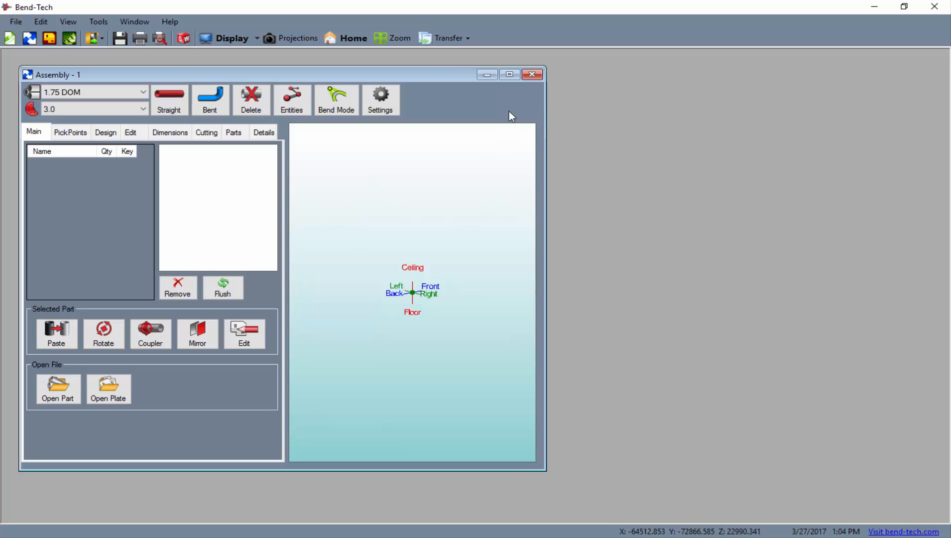
left_click(510, 75)
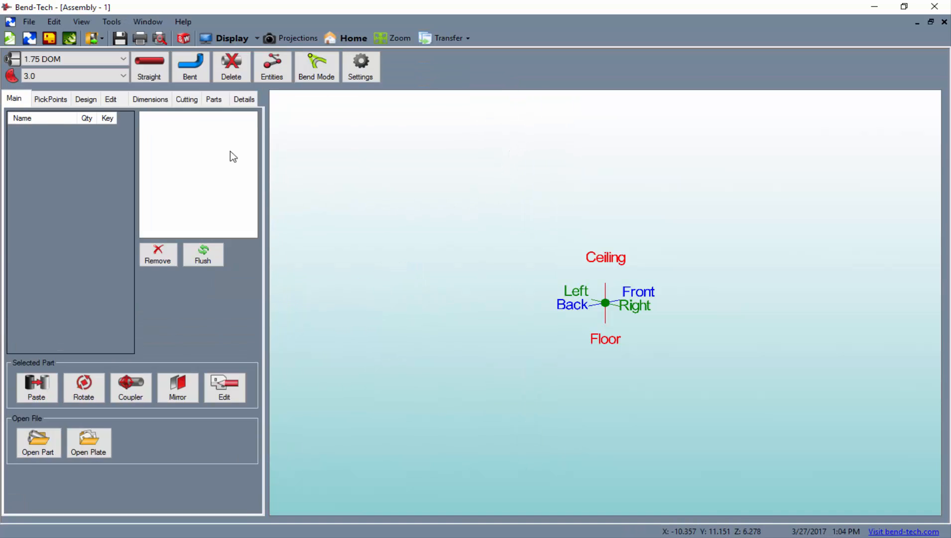
left_click(110, 60)
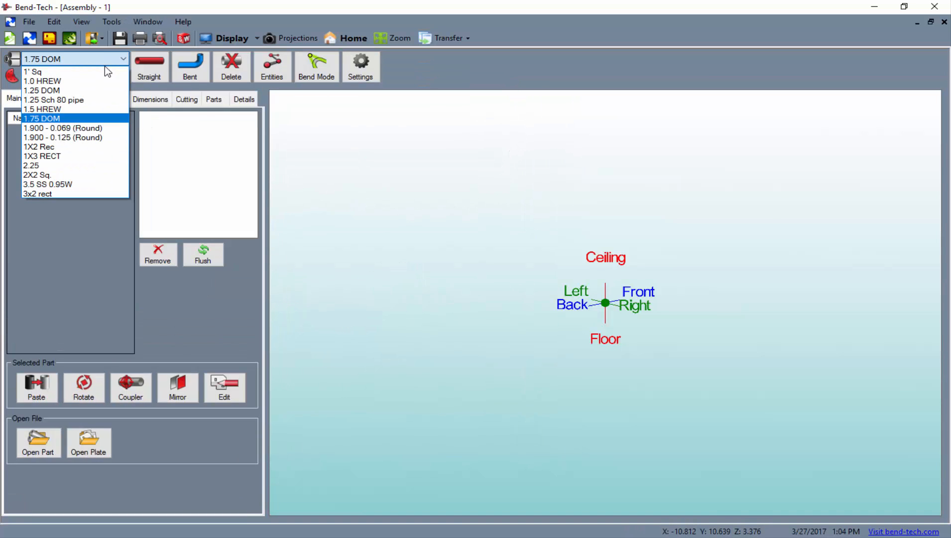
left_click(85, 109)
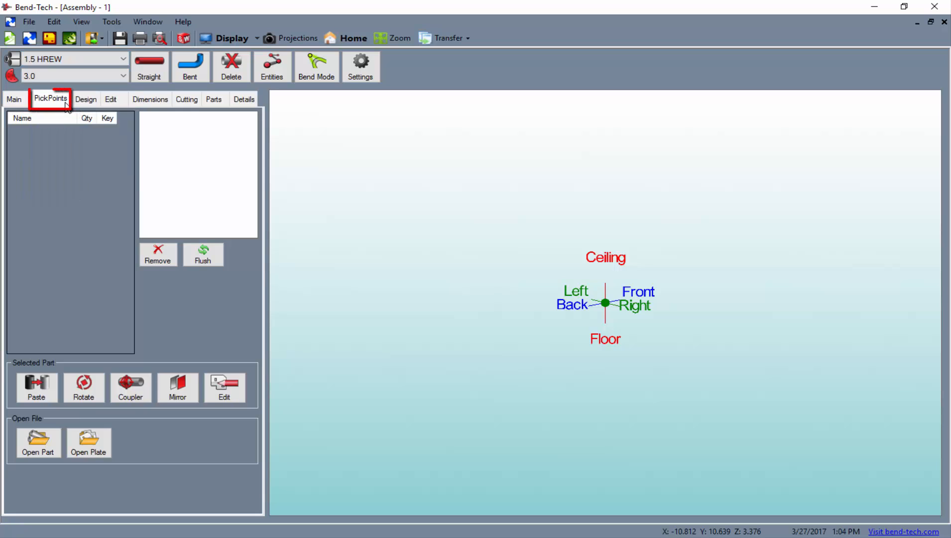
Step: Add a single pick point 12 to the right of the origin
left_click(65, 101)
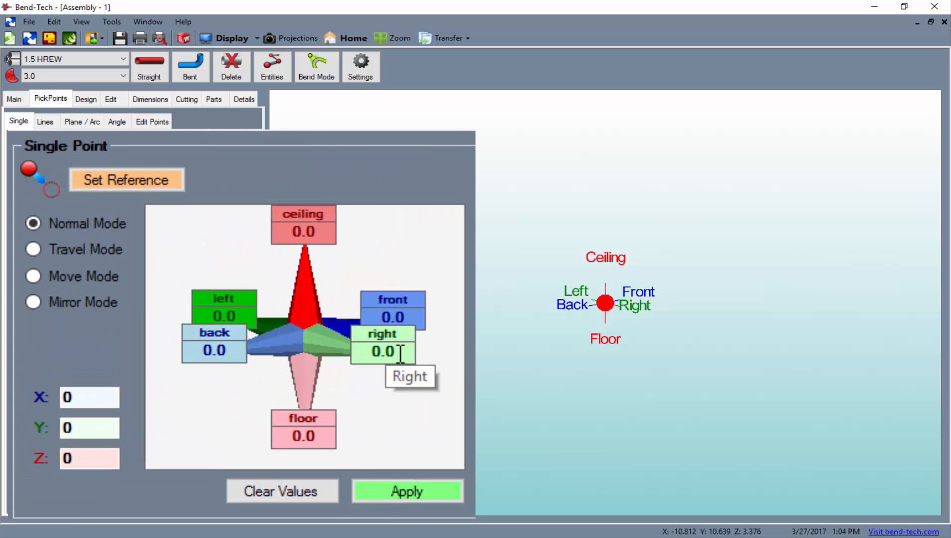
double_click(398, 354)
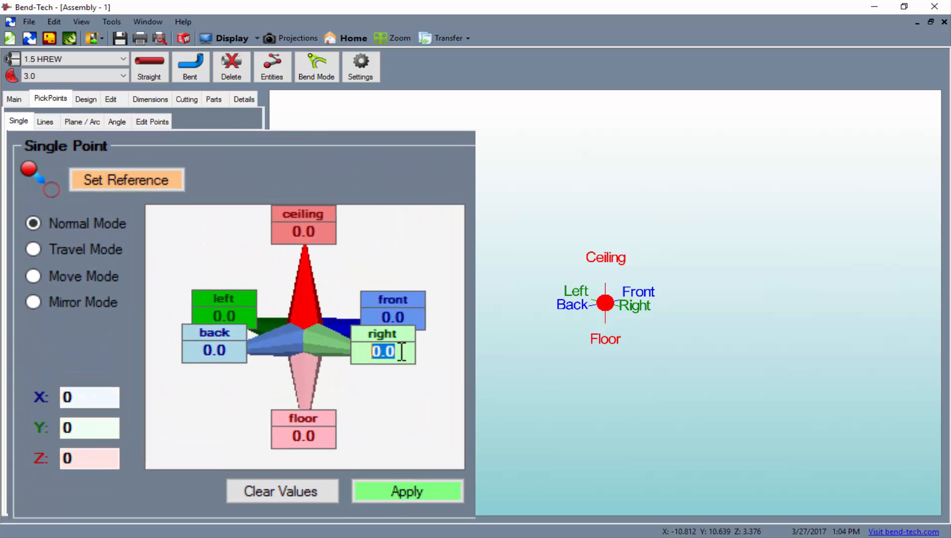
type("12")
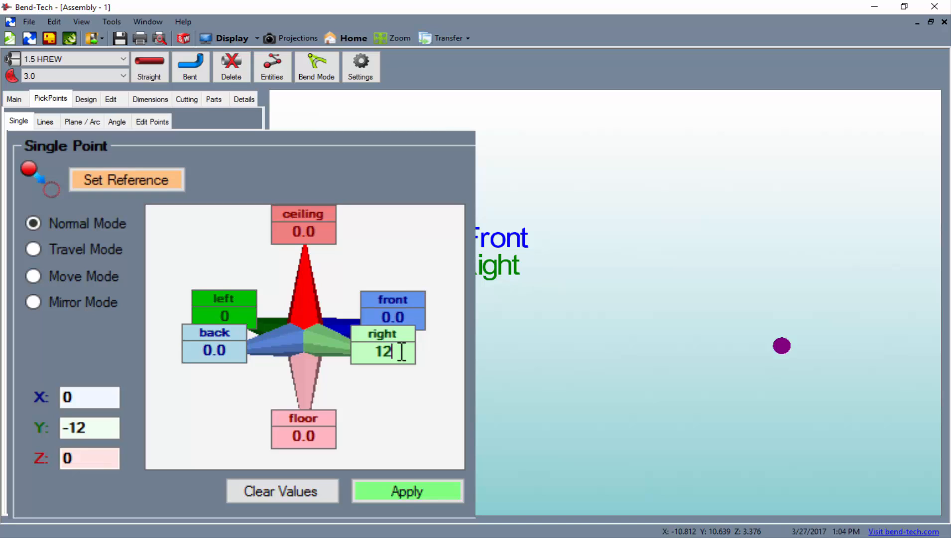
left_click(398, 492)
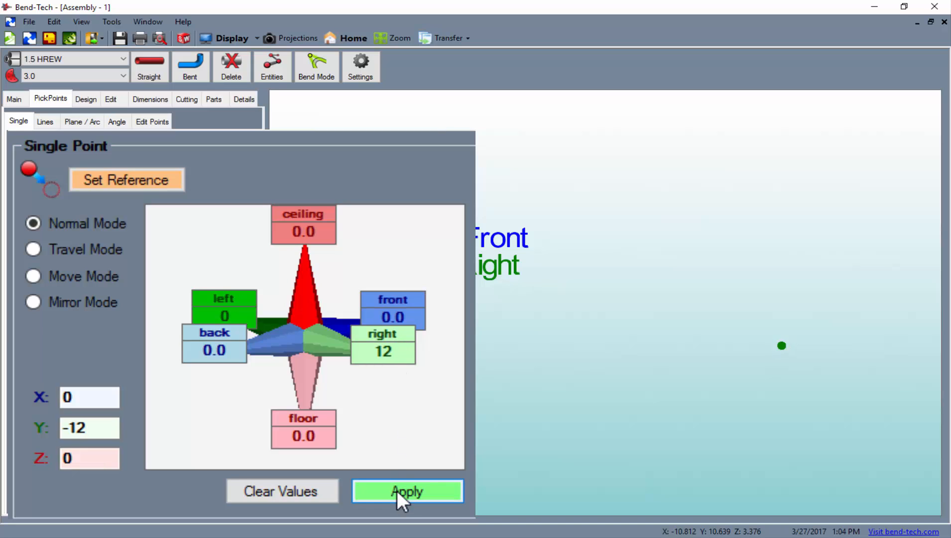
Step: Add two more single pick points, 10.5 and 1.5 to the right of the origin
left_click_drag(397, 354, 365, 353)
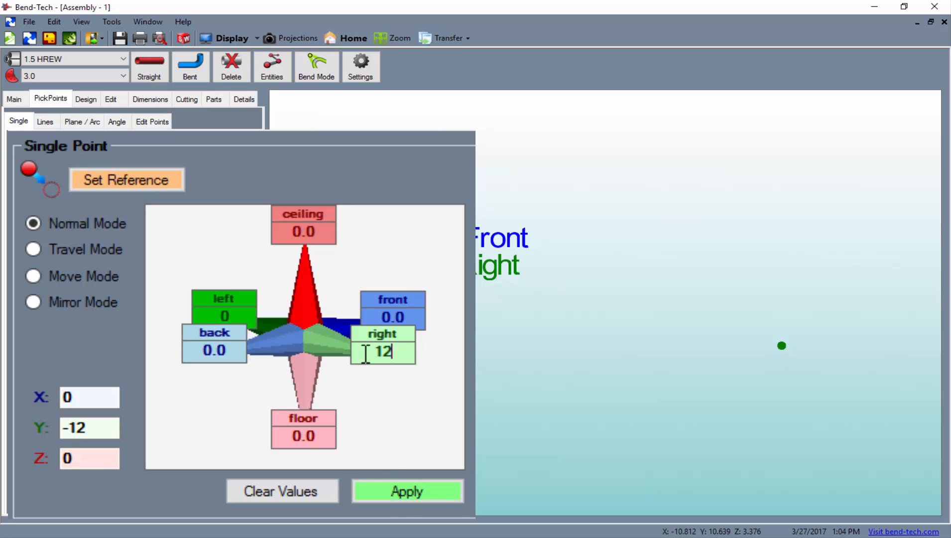
type("10.5")
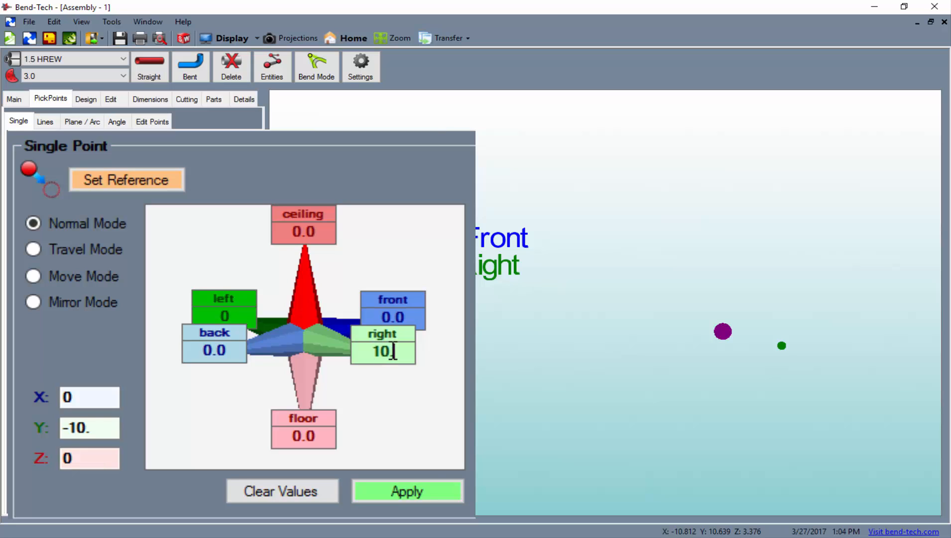
left_click(423, 485)
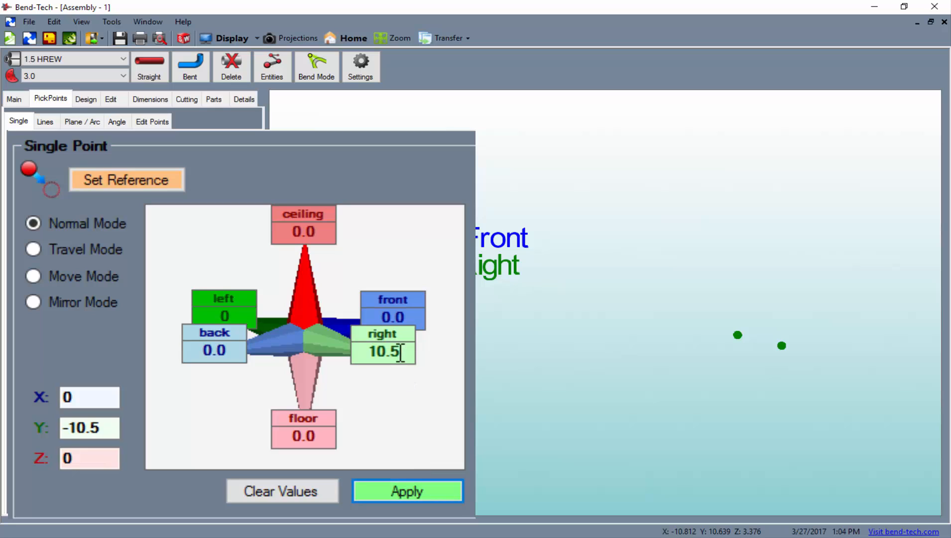
left_click_drag(403, 352, 341, 352)
type("1.5")
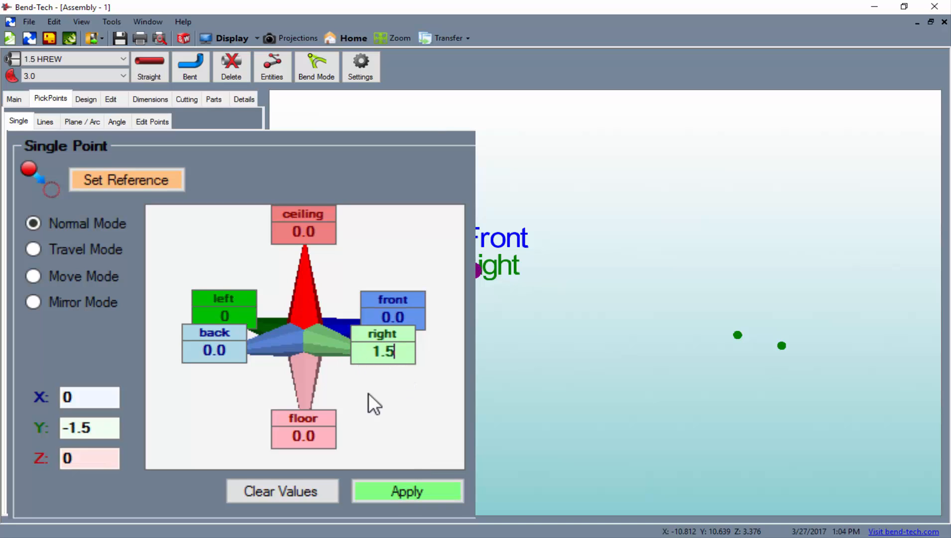
left_click(394, 494)
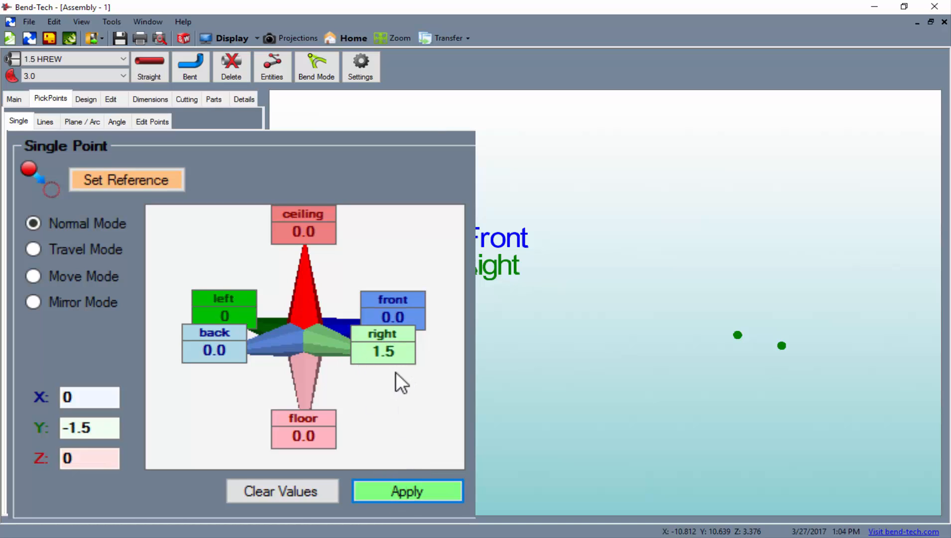
Step: Add two pick points 10.5 to the right of the origin, one 12 and the other 10.5 toward the ceiling
left_click(381, 352)
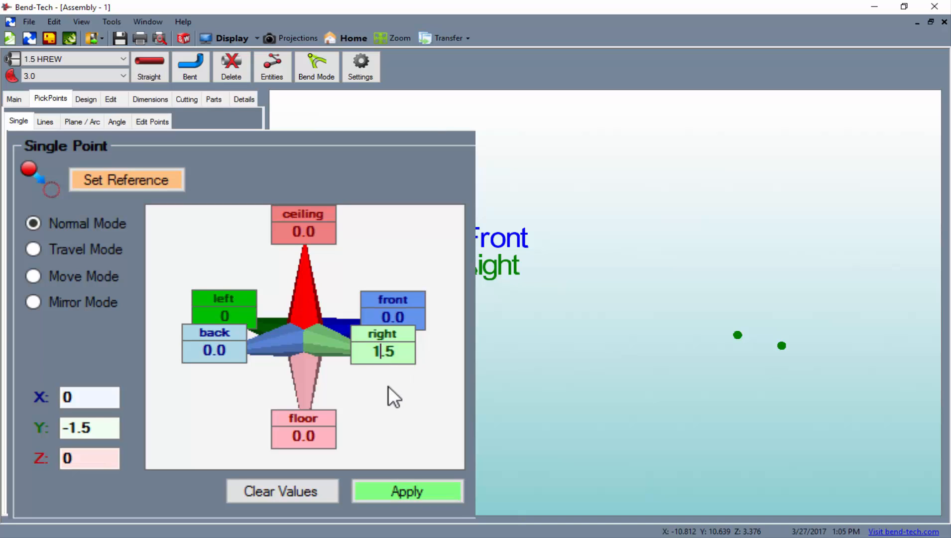
type("0")
double_click(305, 232)
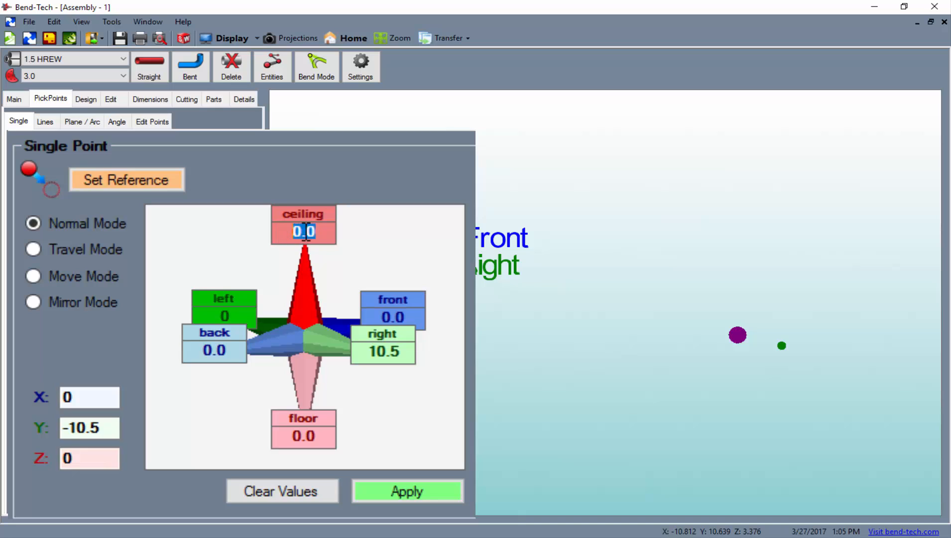
type("12")
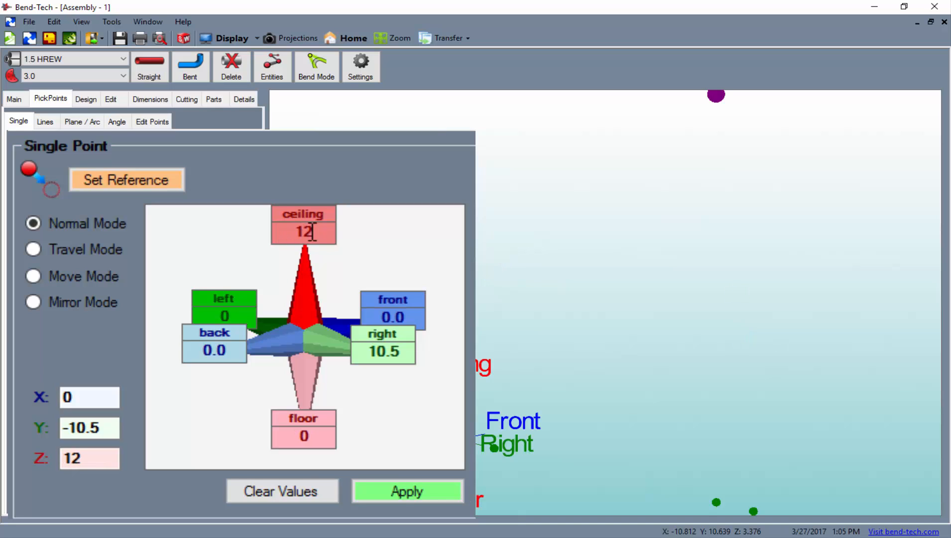
left_click(396, 491)
double_click(287, 230)
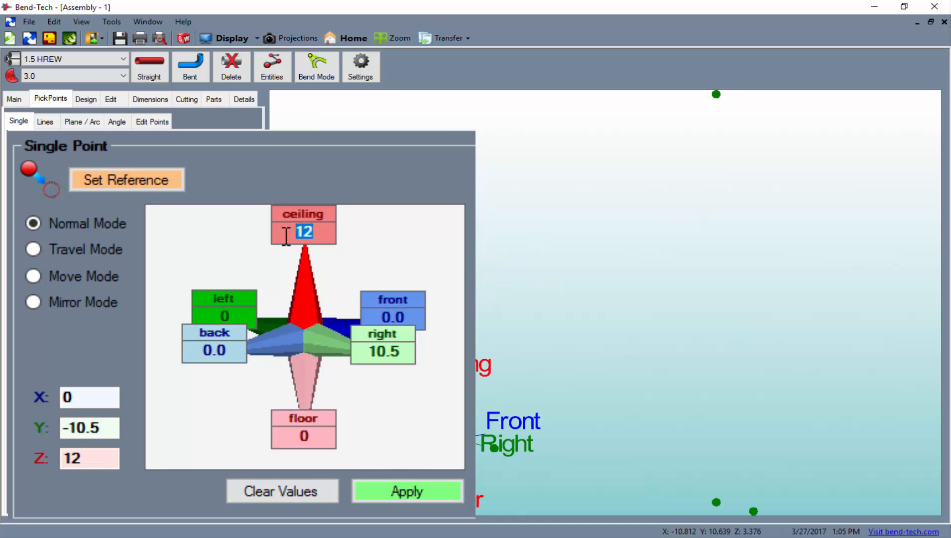
type("10.5")
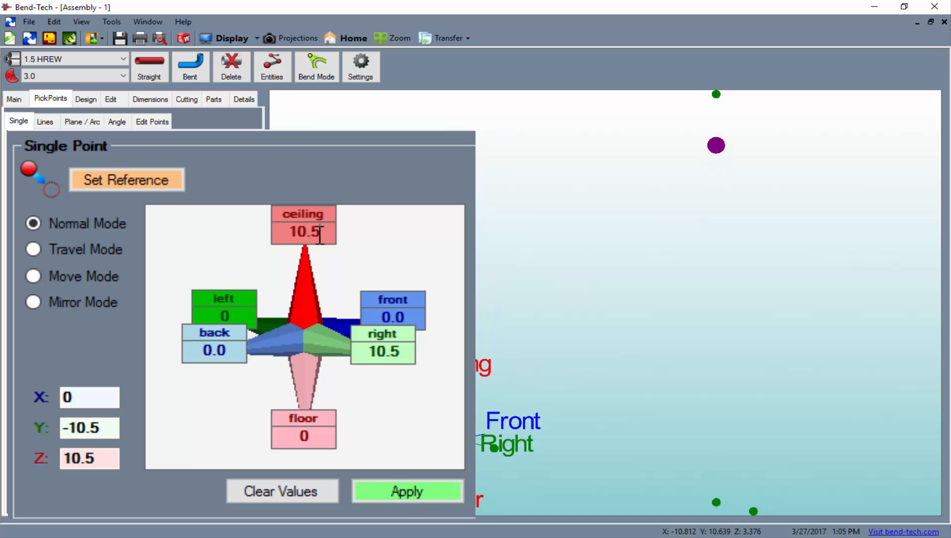
left_click(395, 491)
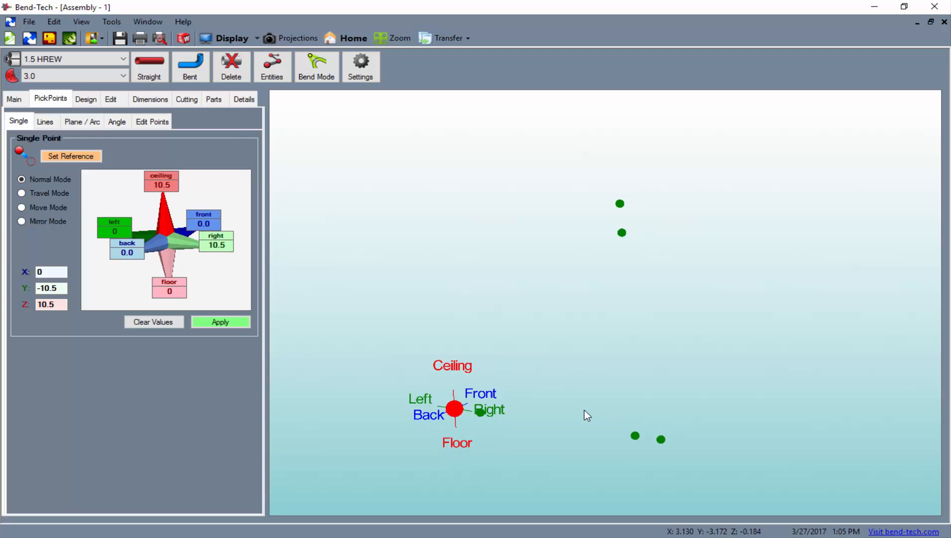
Step: Draw the horizontal base as a straight tube from the origin to the pick point 12 to the right
left_click(145, 77)
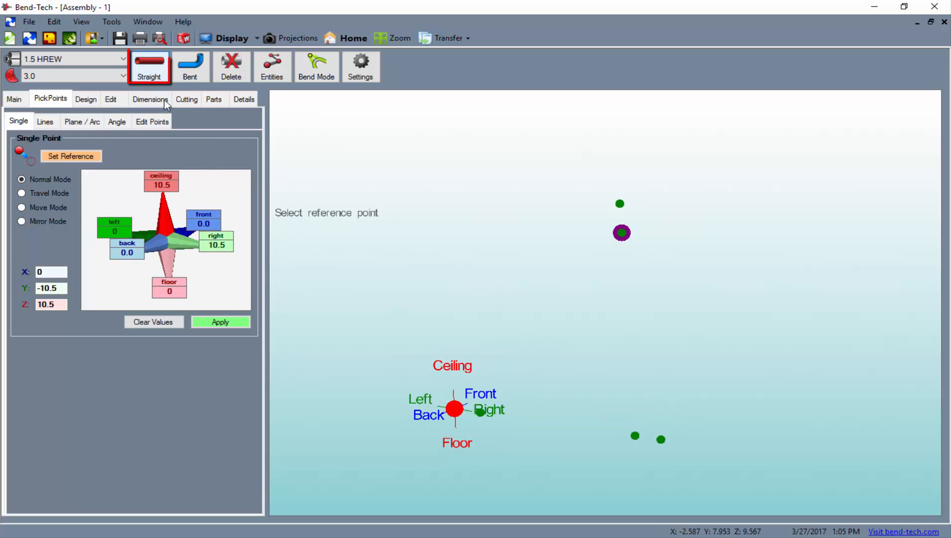
left_click(456, 408)
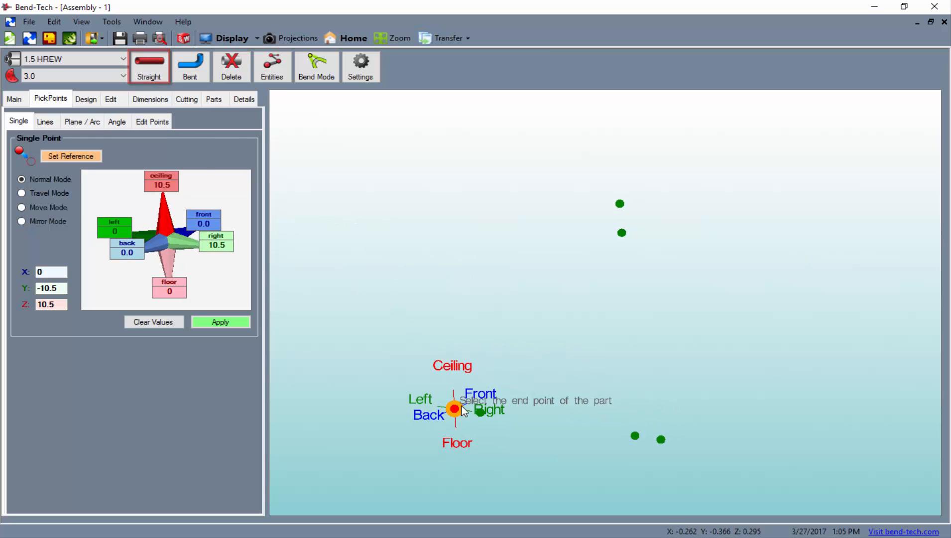
left_click(659, 439)
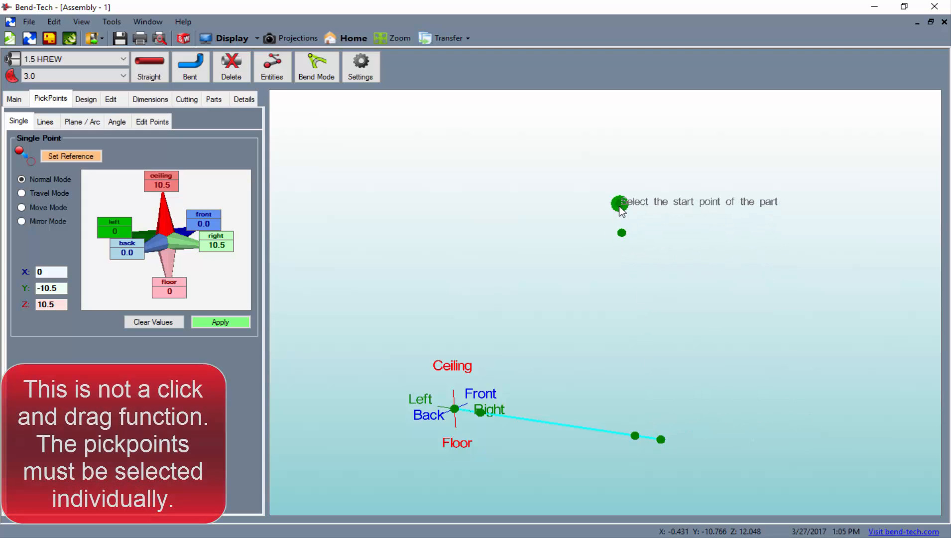
Step: Add a vertical tube from the highest pick point to the 10.5 base point, and a diagonal from the 1.5 point to the 10.5-high point
left_click(620, 204)
left_click(624, 416)
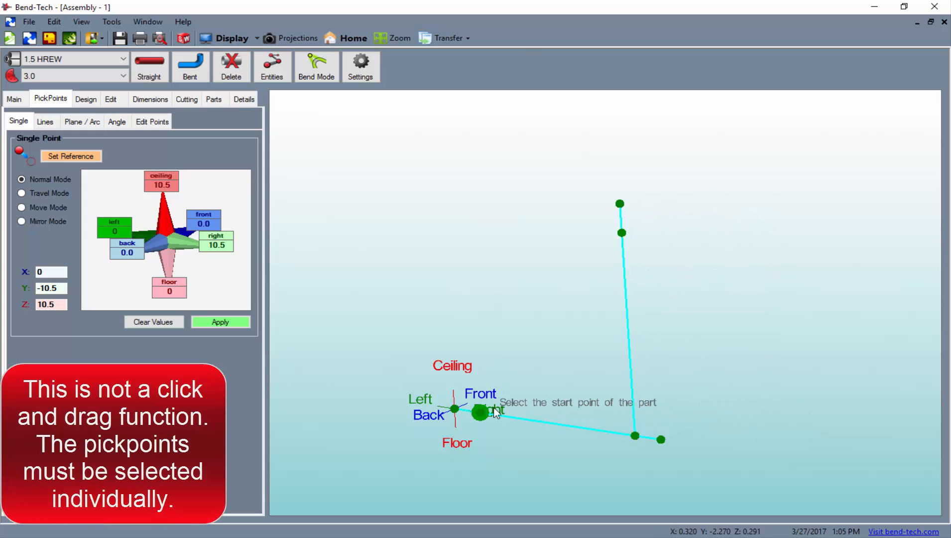
left_click(480, 412)
left_click(608, 241)
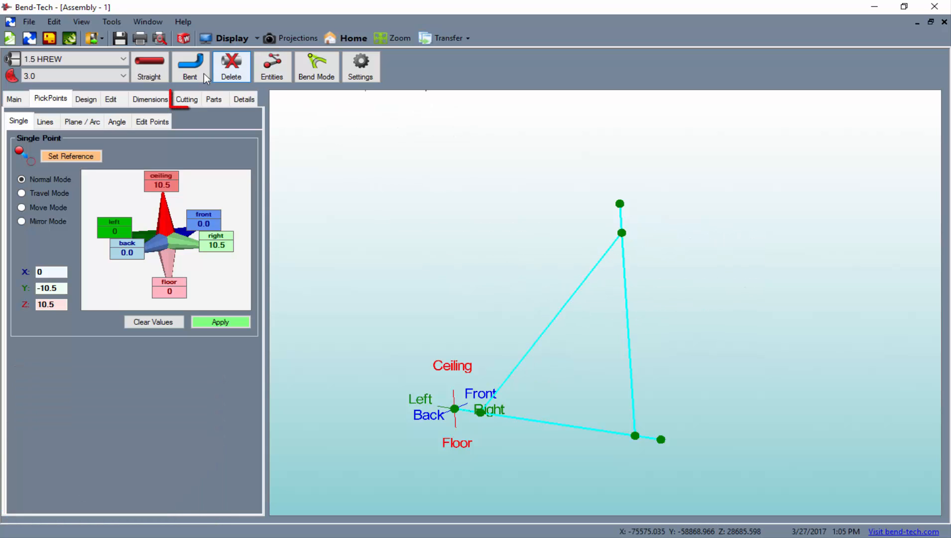
Step: Enable Add Slot & Tab and cut the lower end of the diagonal tube against the horizontal base tube
left_click(202, 101)
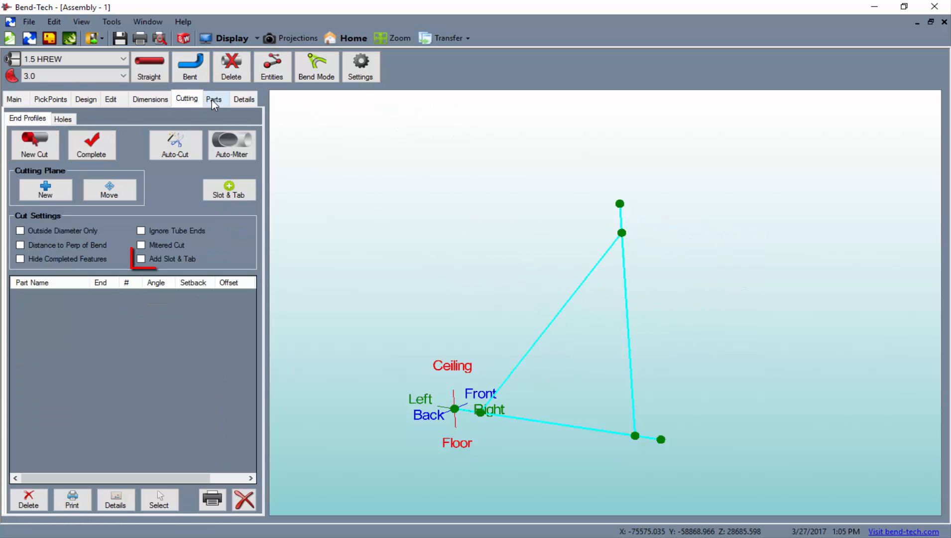
left_click(142, 259)
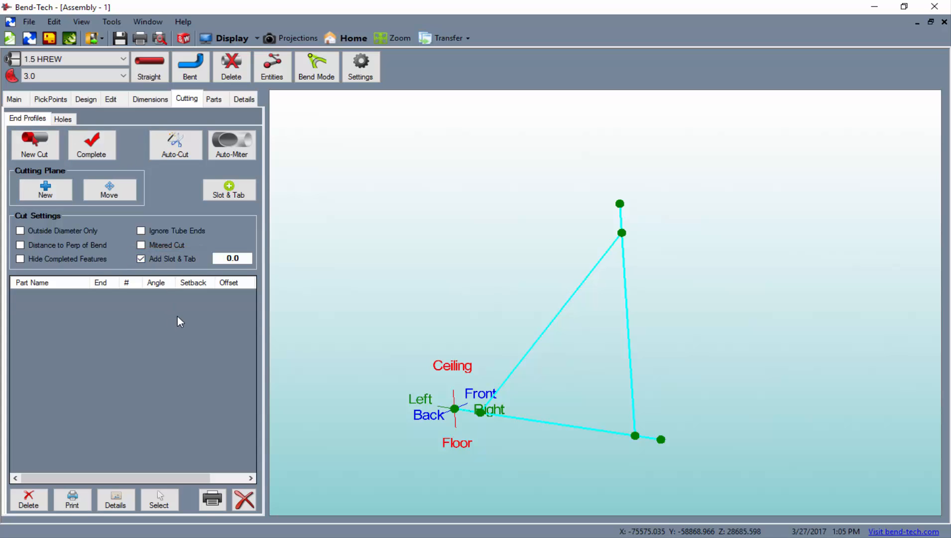
left_click(35, 156)
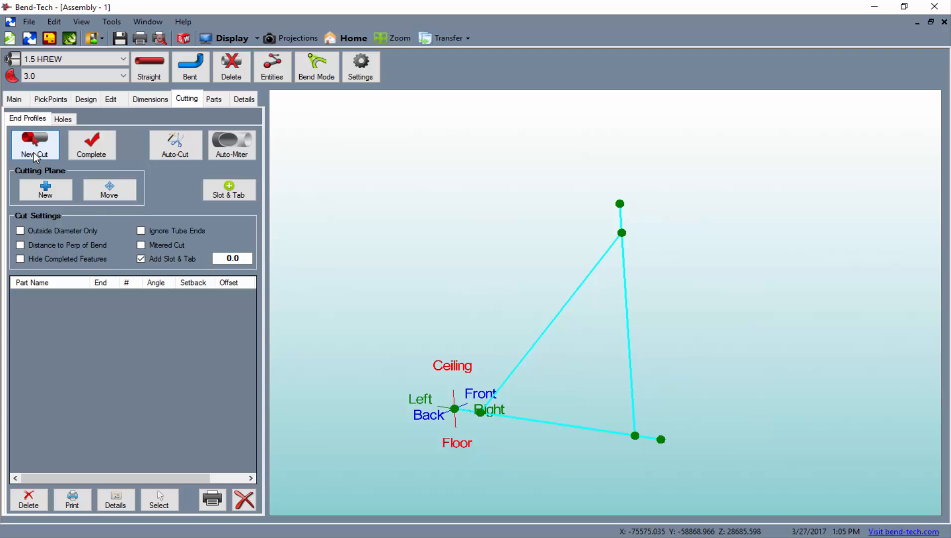
left_click(488, 391)
left_click(502, 414)
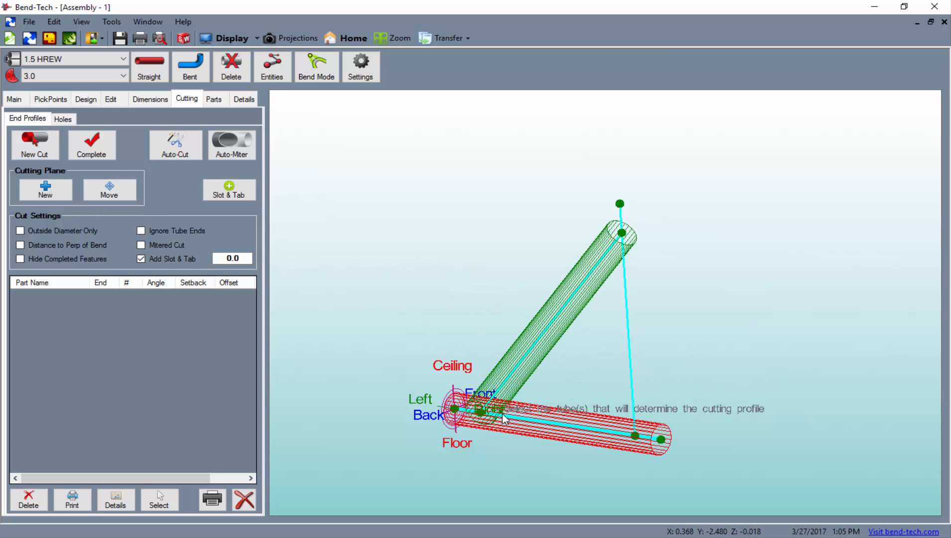
left_click(102, 150)
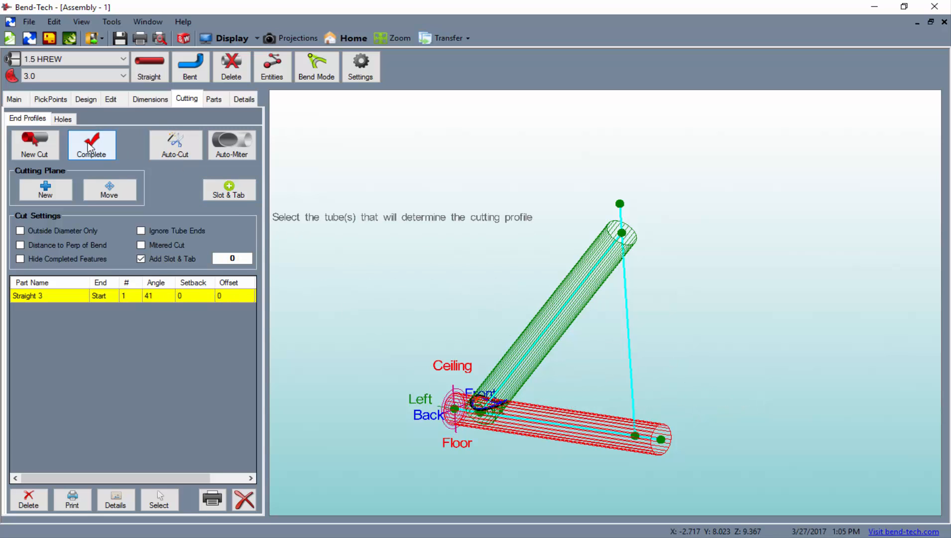
Step: Cut the upper end of the diagonal tube against the vertical tube with slot and tab
left_click(41, 152)
left_click(570, 277)
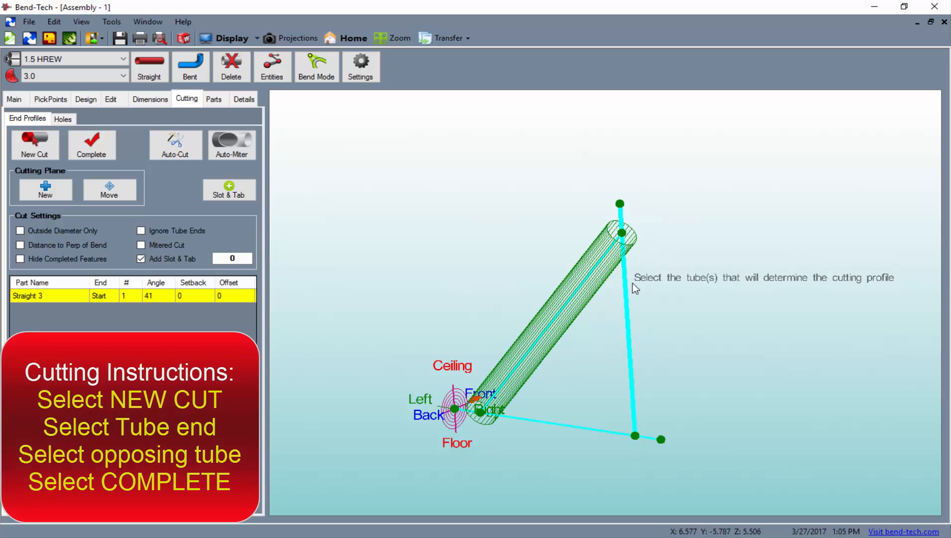
left_click(631, 284)
left_click(85, 148)
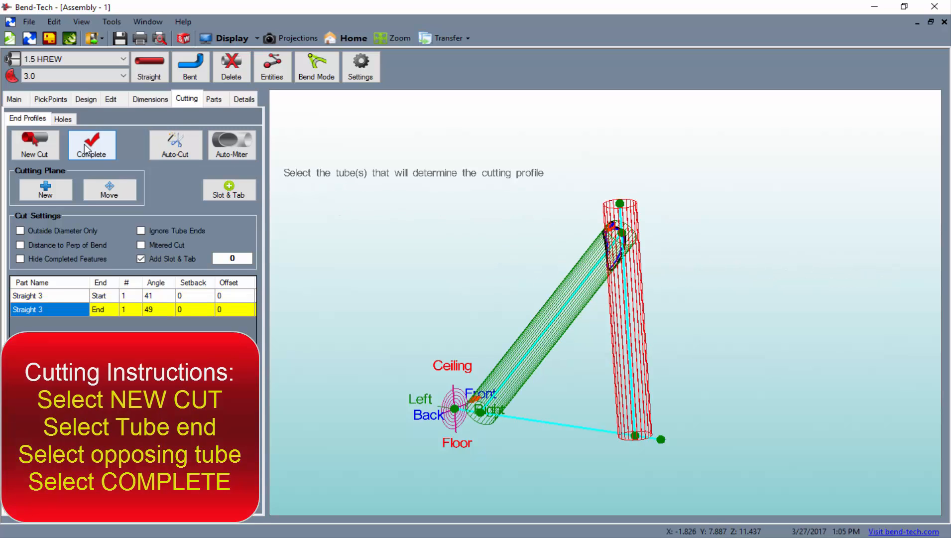
Step: Cut the lower end of the vertical tube against the horizontal base tube with slot and tab
left_click(26, 157)
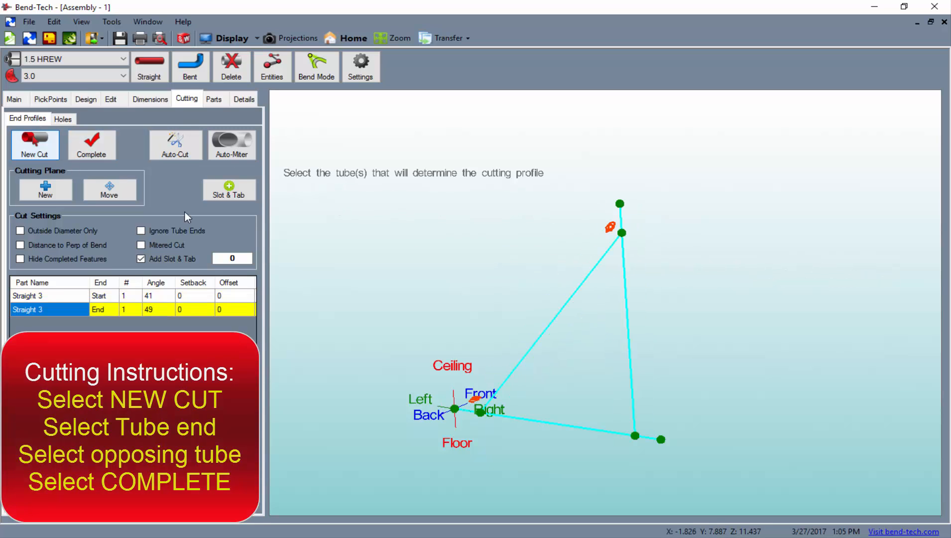
left_click(608, 402)
left_click(604, 434)
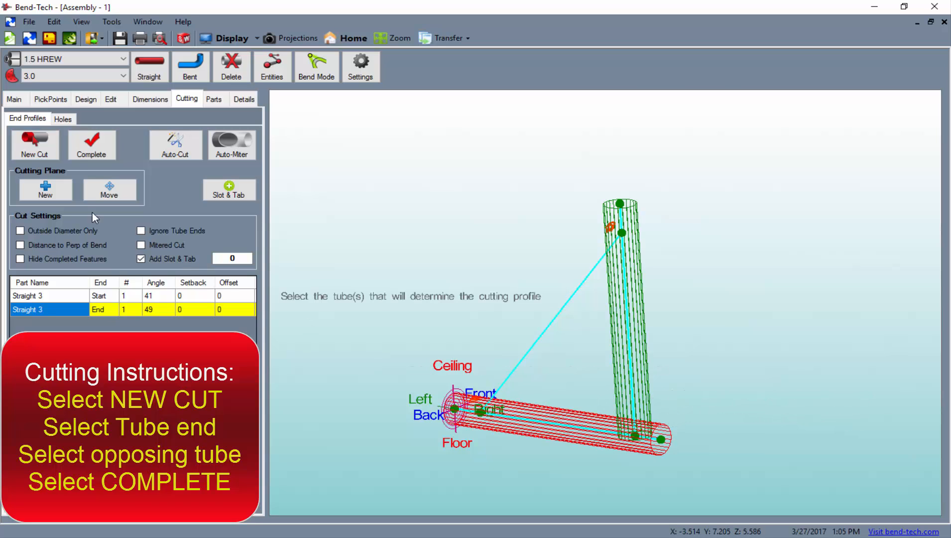
left_click(91, 145)
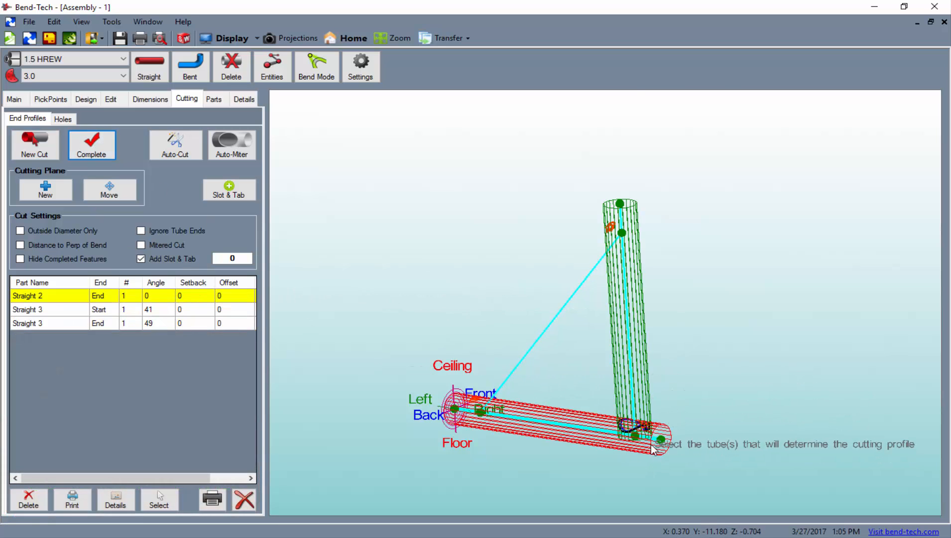
Step: Display the tube assembly as shaded solids and examine the cut joints from another angle
scroll(623, 414, "up", 5)
middle_click_drag(614, 369, 588, 411)
scroll(589, 416, "down", 8)
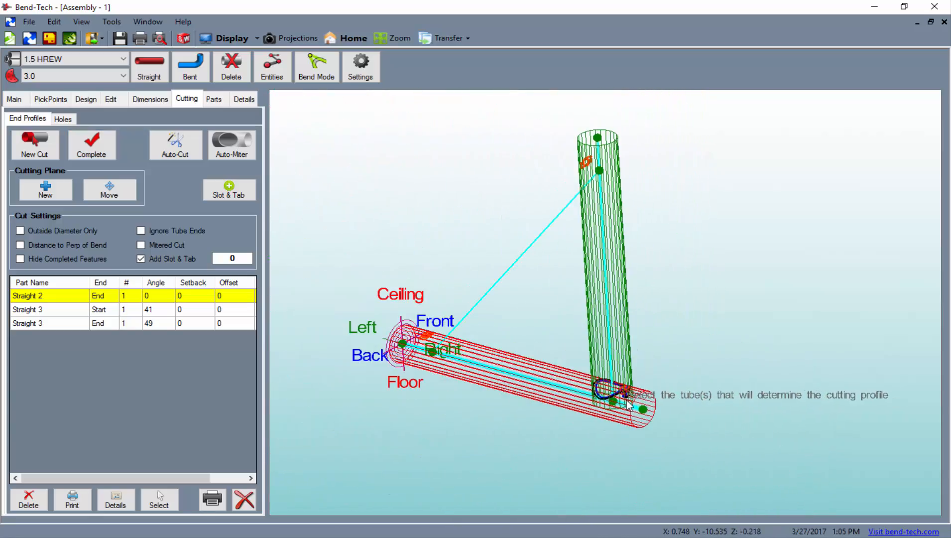
left_click(219, 39)
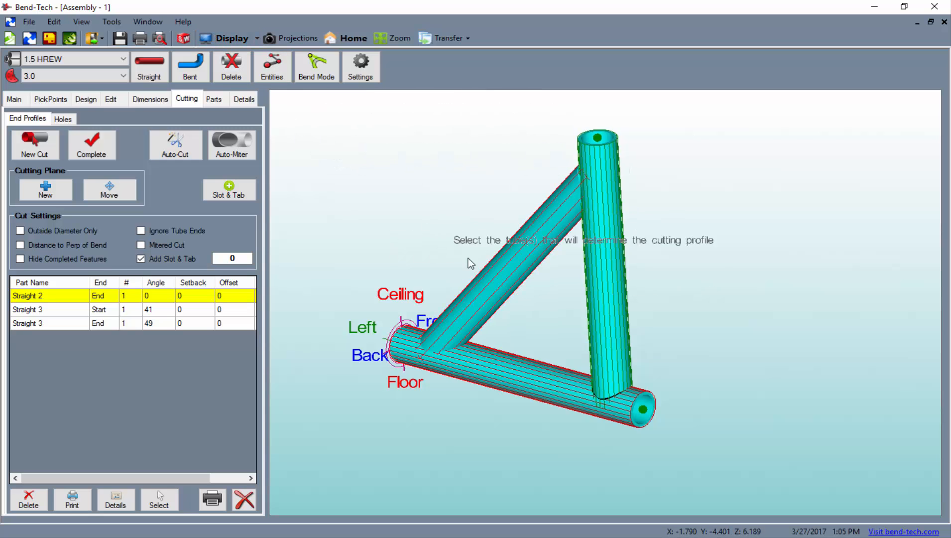
middle_click_drag(469, 259, 662, 371)
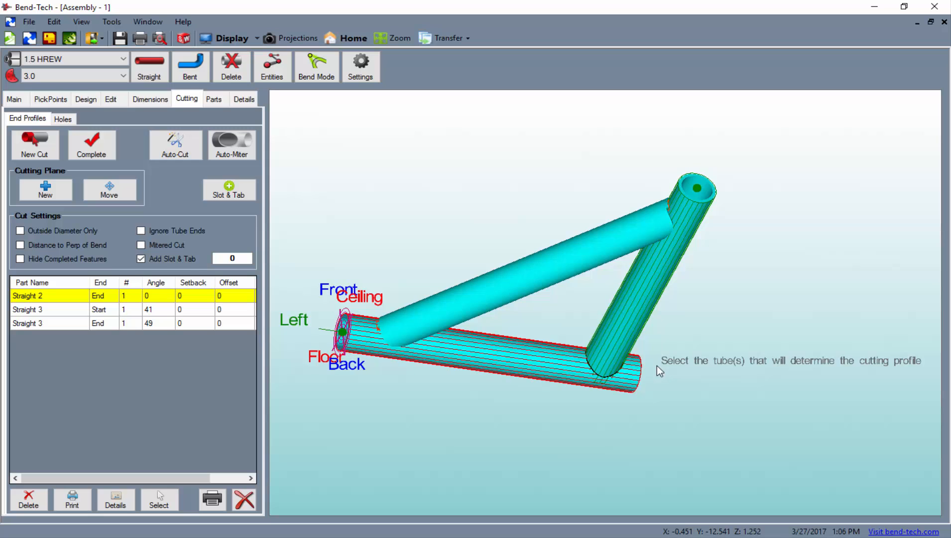
Step: Transfer the assembly to Dragon CAM and send Straight 1, 2 and 3 to a new nest using 1.5 HREW material
left_click(445, 38)
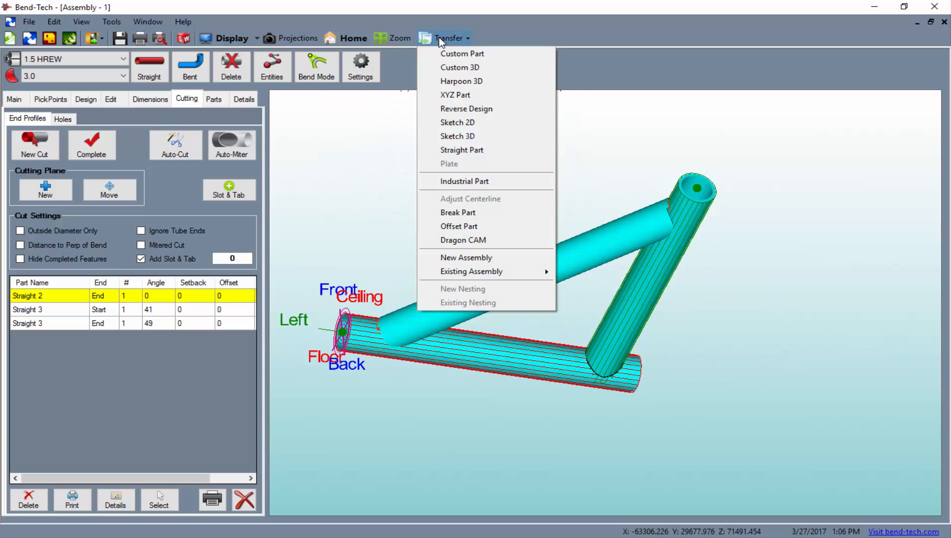
left_click(462, 240)
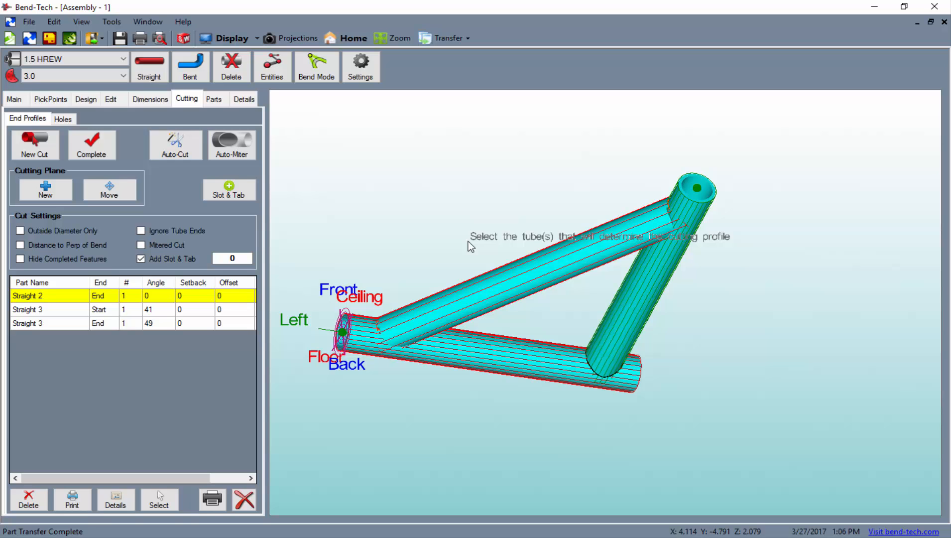
left_click(339, 537)
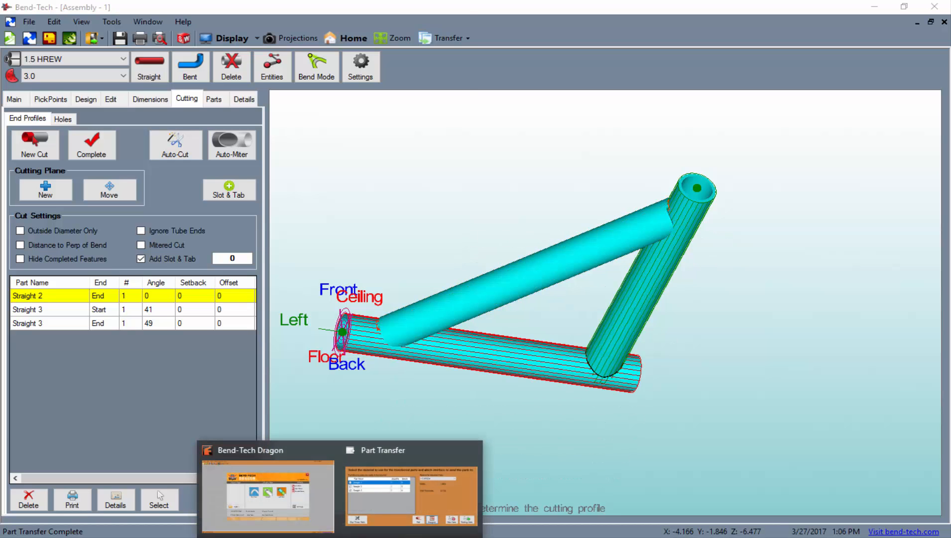
left_click(411, 498)
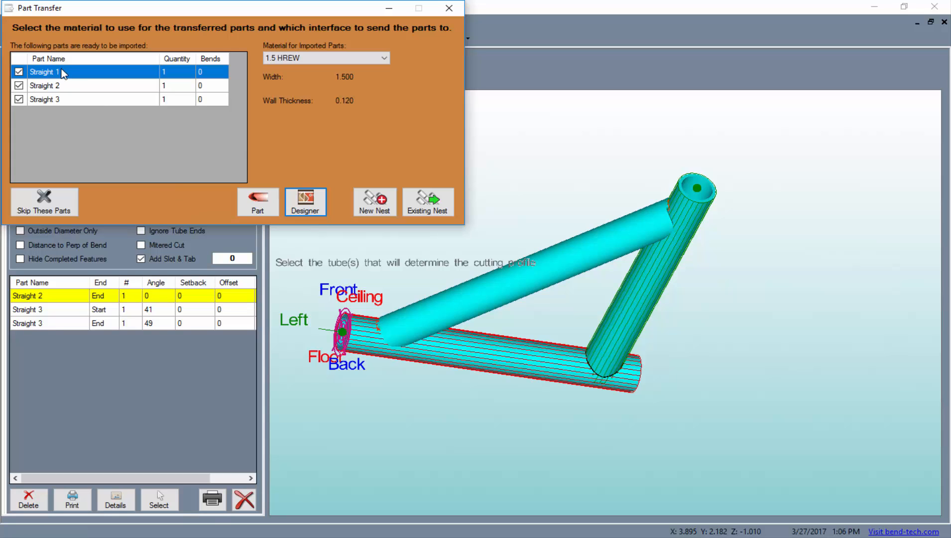
left_click(374, 209)
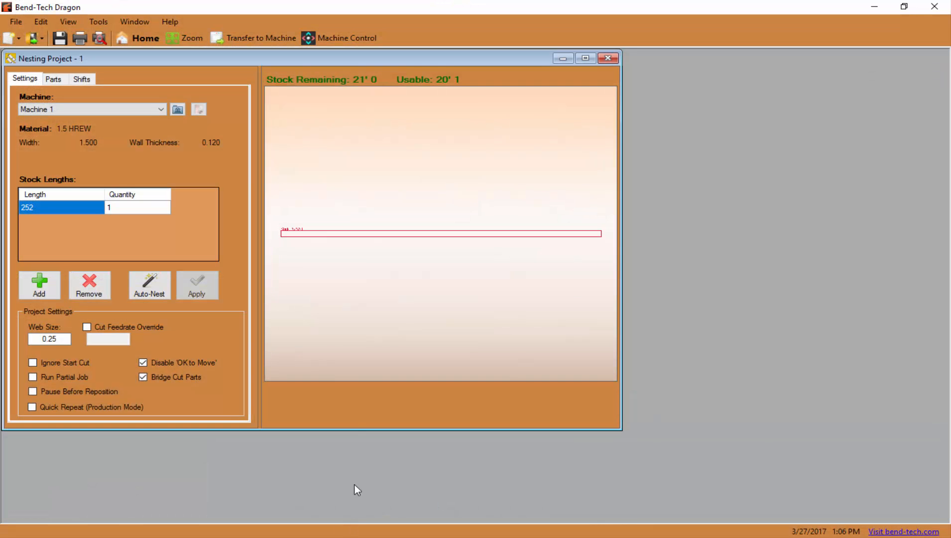
left_click(590, 57)
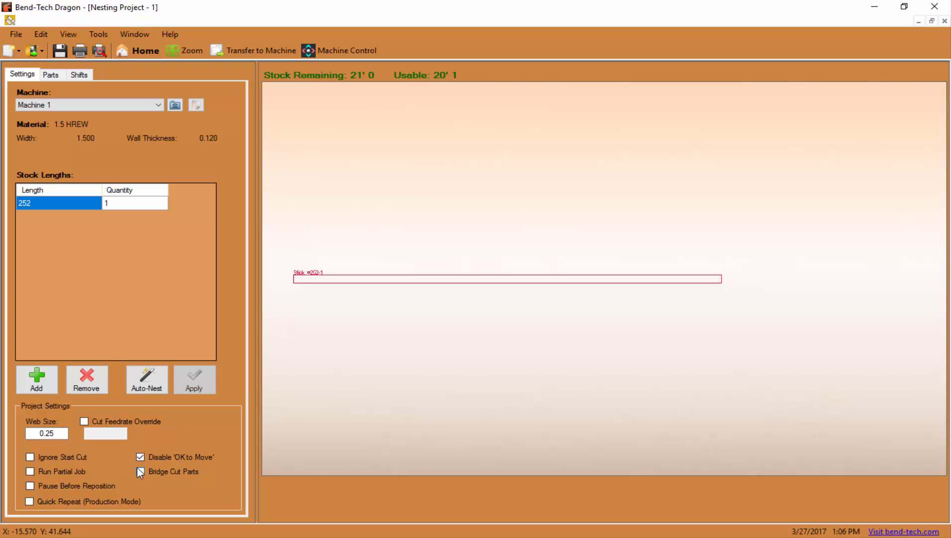
Step: Add one each of Straight 1, Straight 2 and Straight 3 to Stick #252-1 in the nesting project
left_click(51, 75)
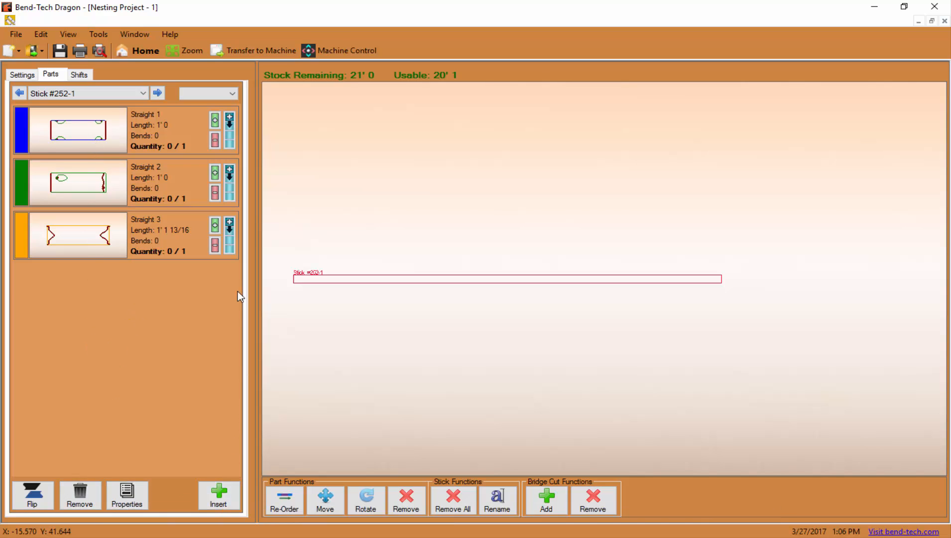
left_click(216, 121)
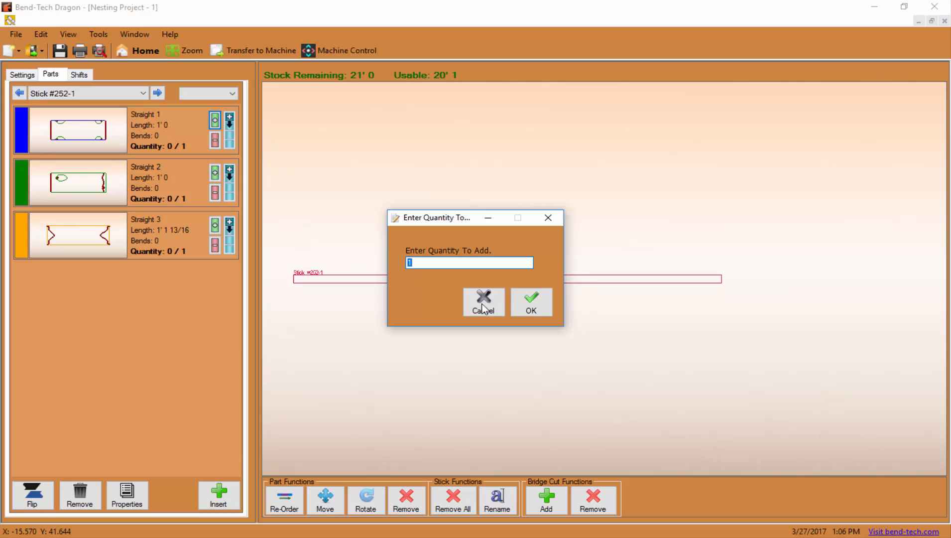
left_click(532, 311)
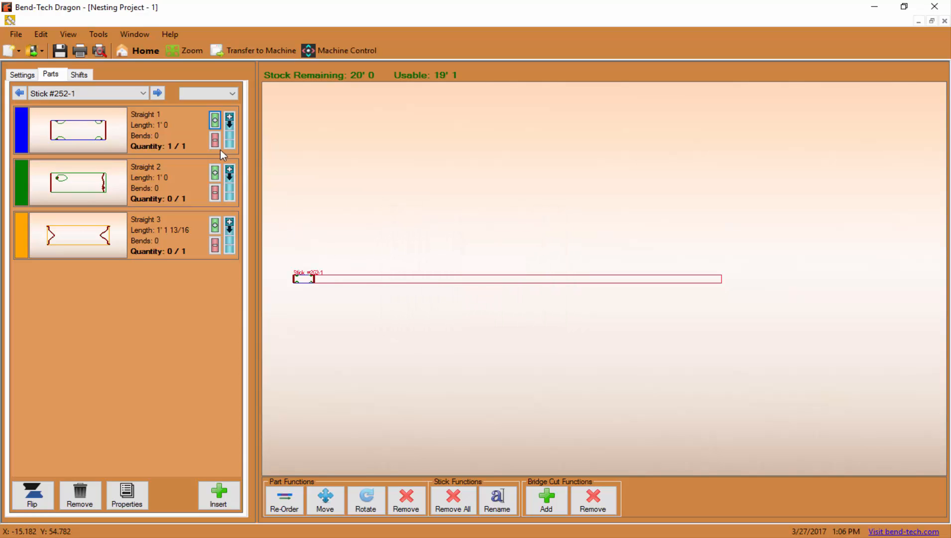
left_click(215, 173)
key("Return")
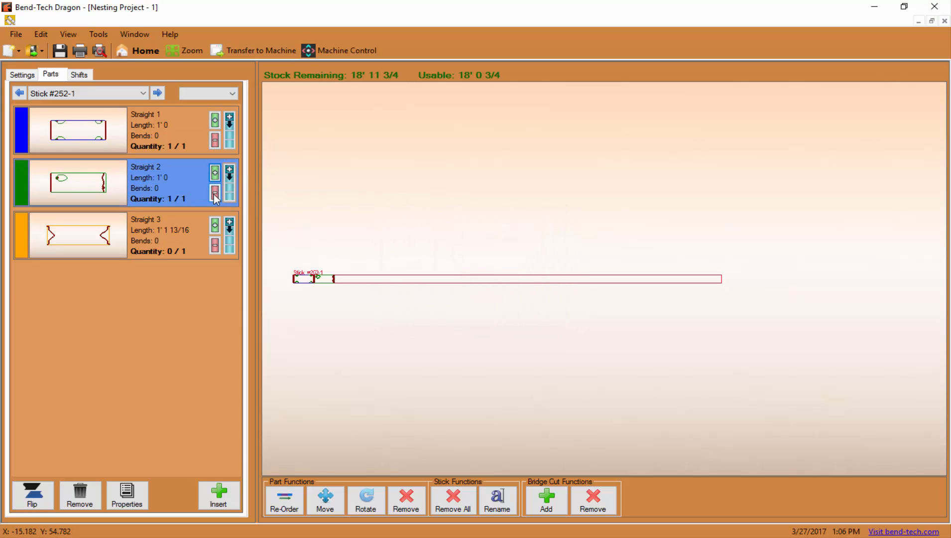
left_click(215, 225)
key("Return")
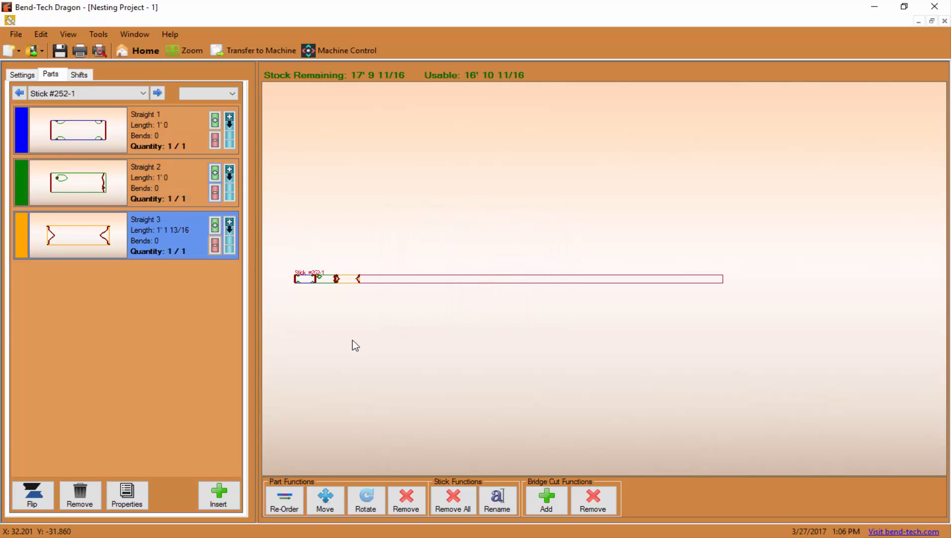
Step: Rotate the three nested parts on the stick, centring the holes of Straight 1 and 2 and the end tabs of Straight 3
scroll(490, 261, "up", 6)
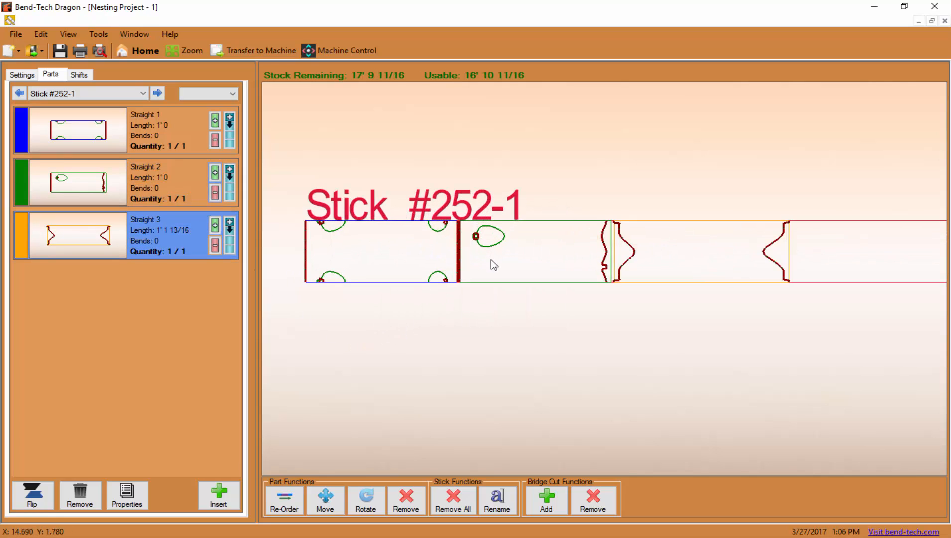
scroll(490, 264, "down", 2)
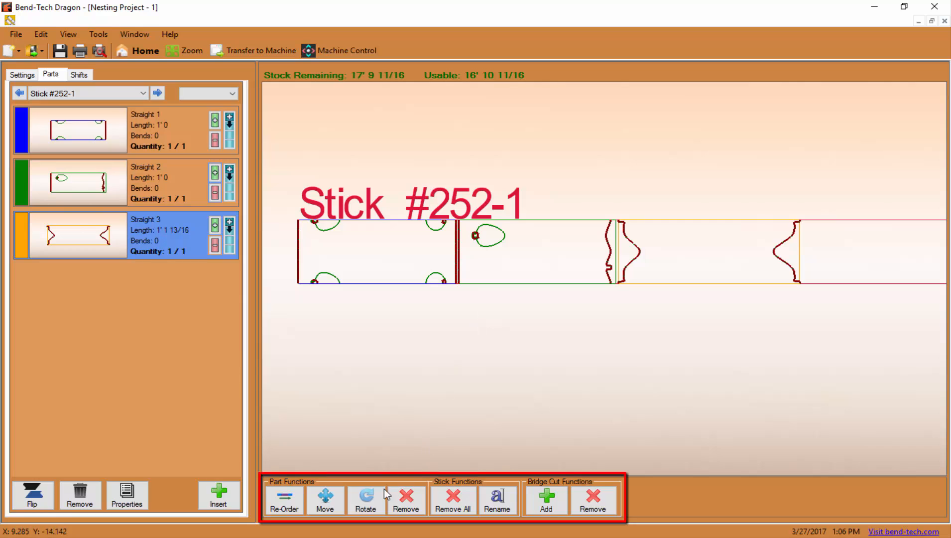
left_click(375, 500)
left_click(358, 264)
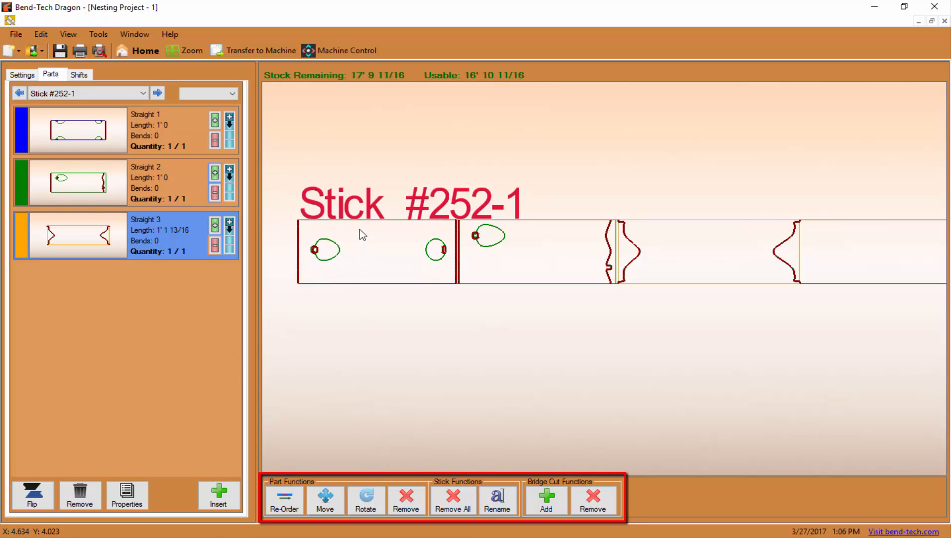
left_click(514, 249)
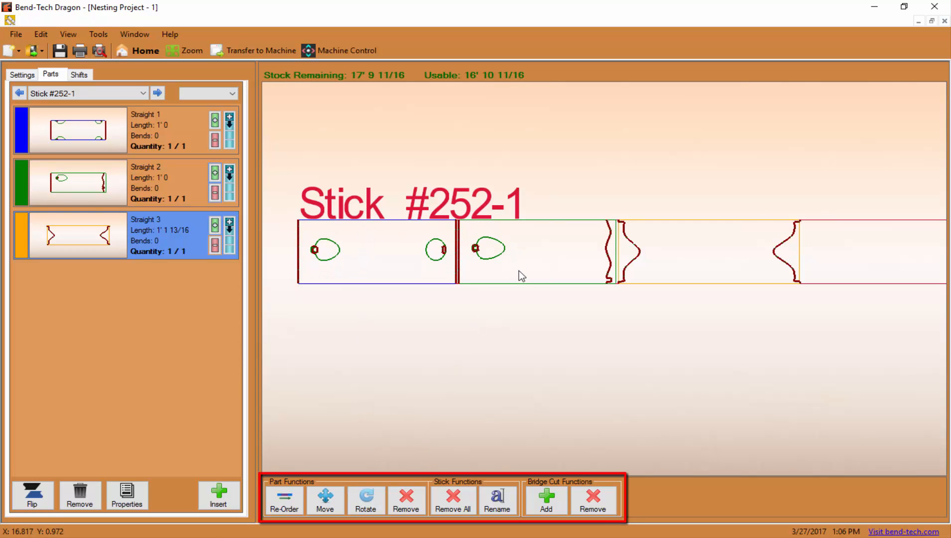
left_click(673, 264)
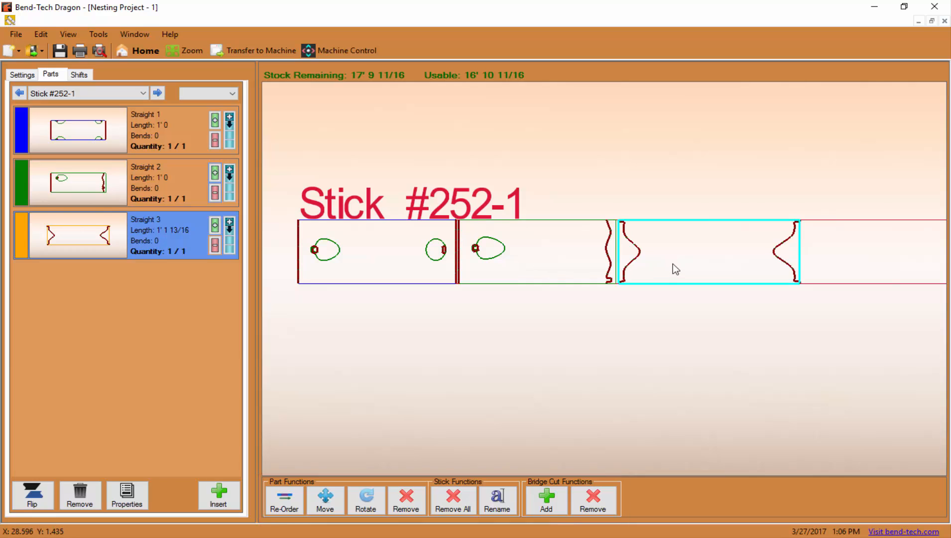
left_click(683, 239)
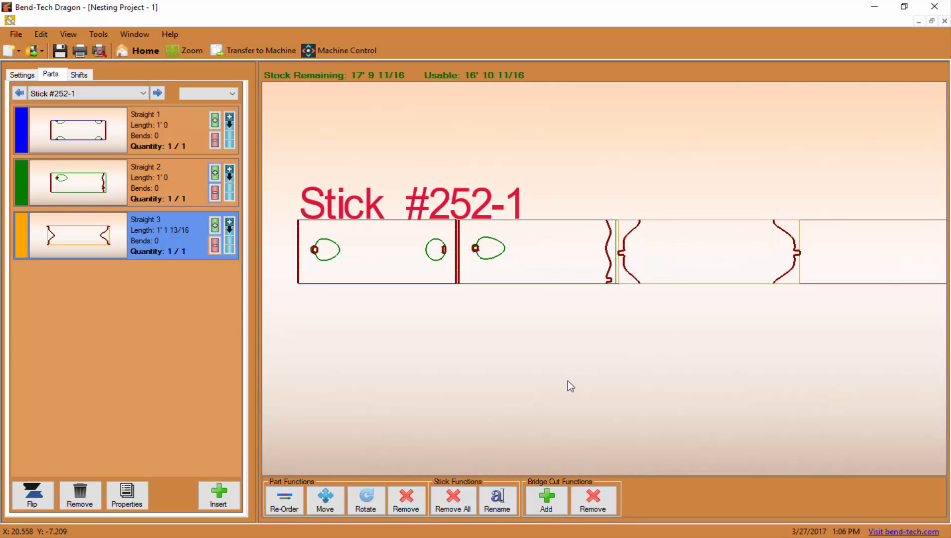